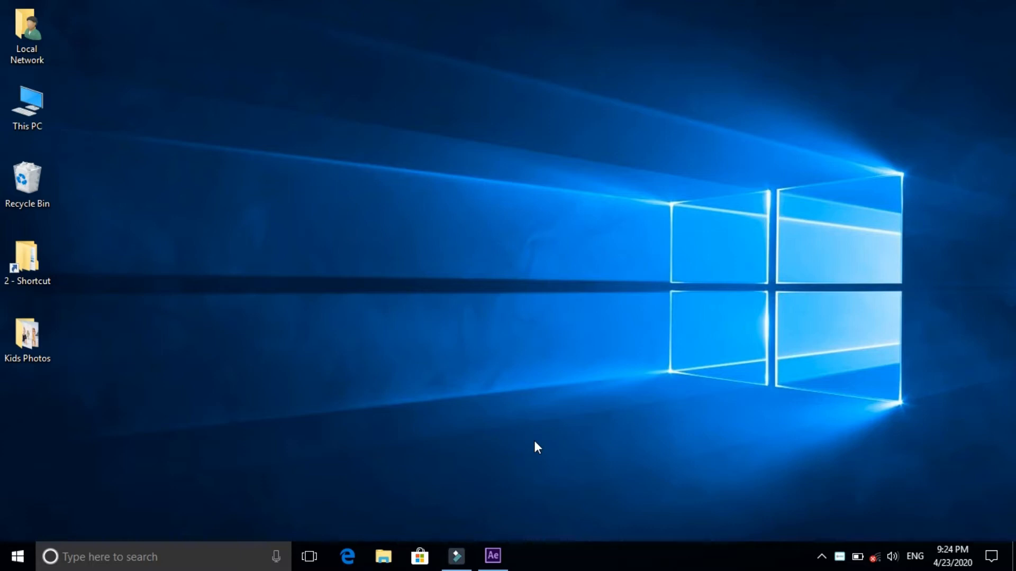
# Switch to After Effects and choose the Illustrator file Boys and Girls - Bg for import into the project
pyautogui.click(487, 562)
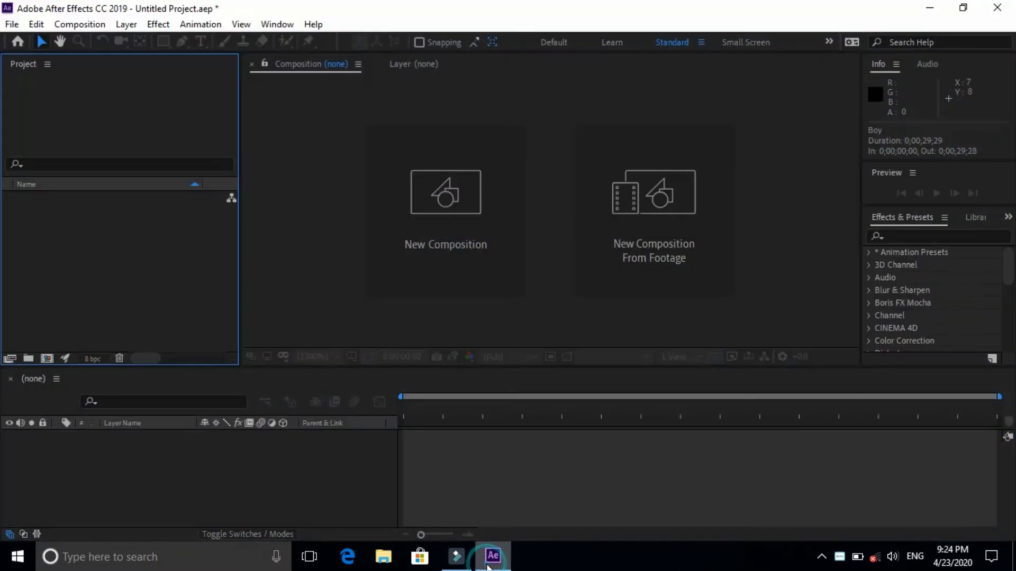
pyautogui.click(279, 286)
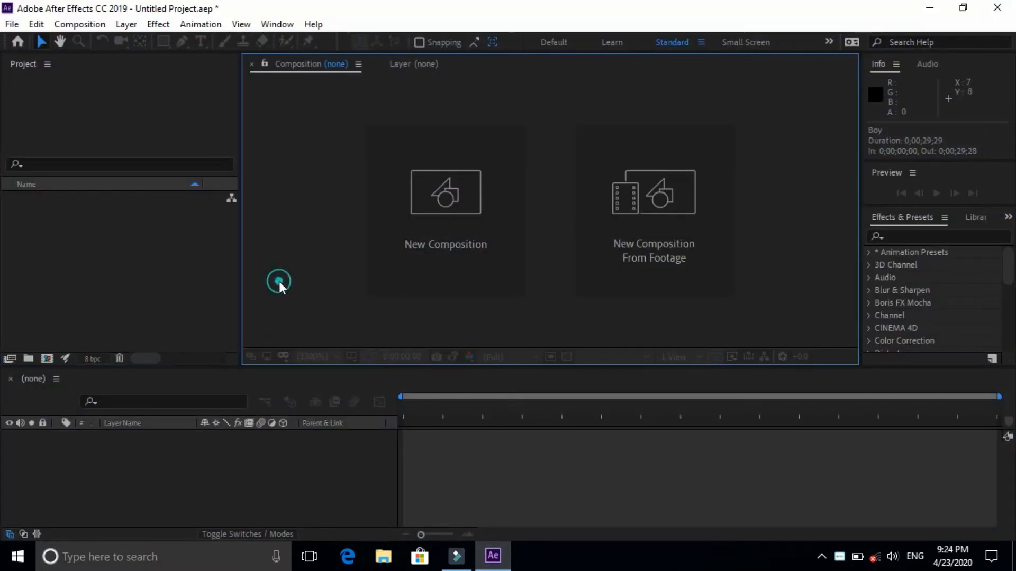
pyautogui.click(174, 282)
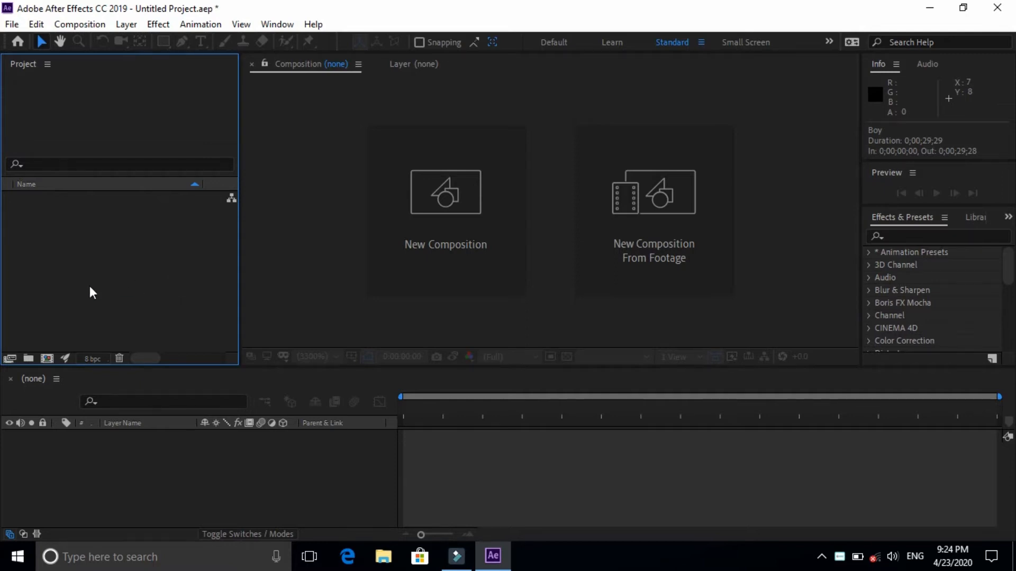
pyautogui.doubleClick(93, 258)
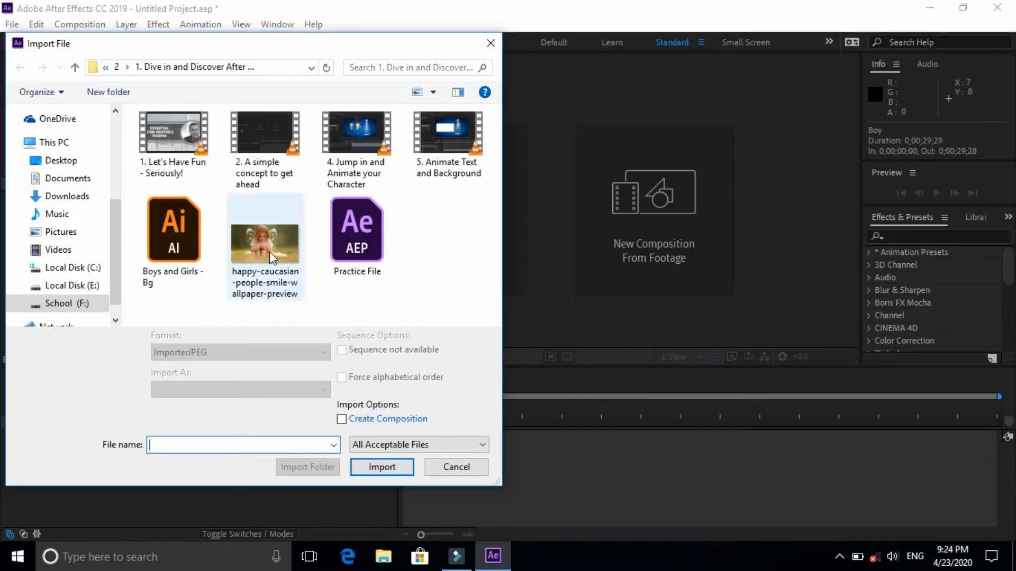
pyautogui.click(188, 247)
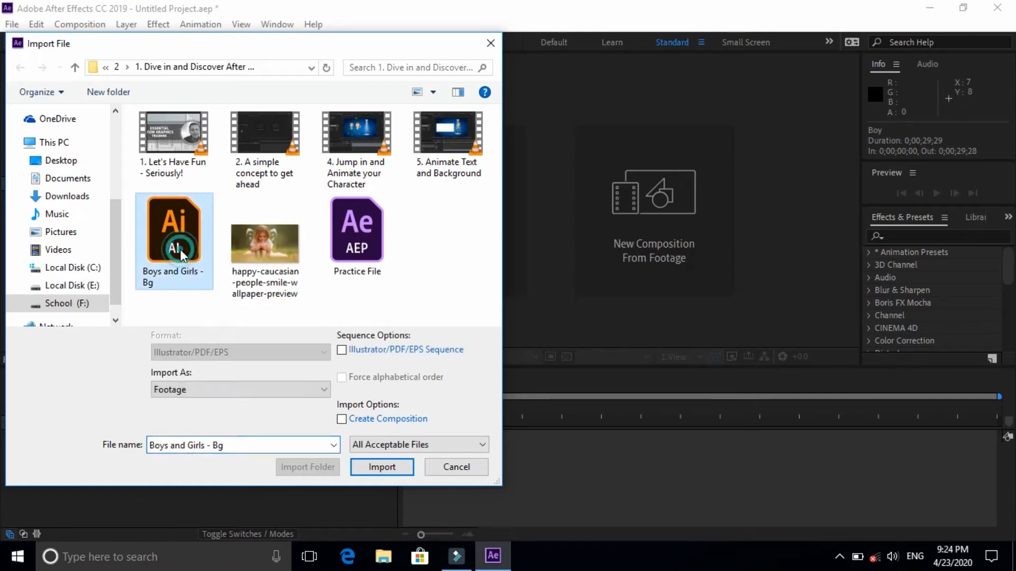
pyautogui.click(382, 468)
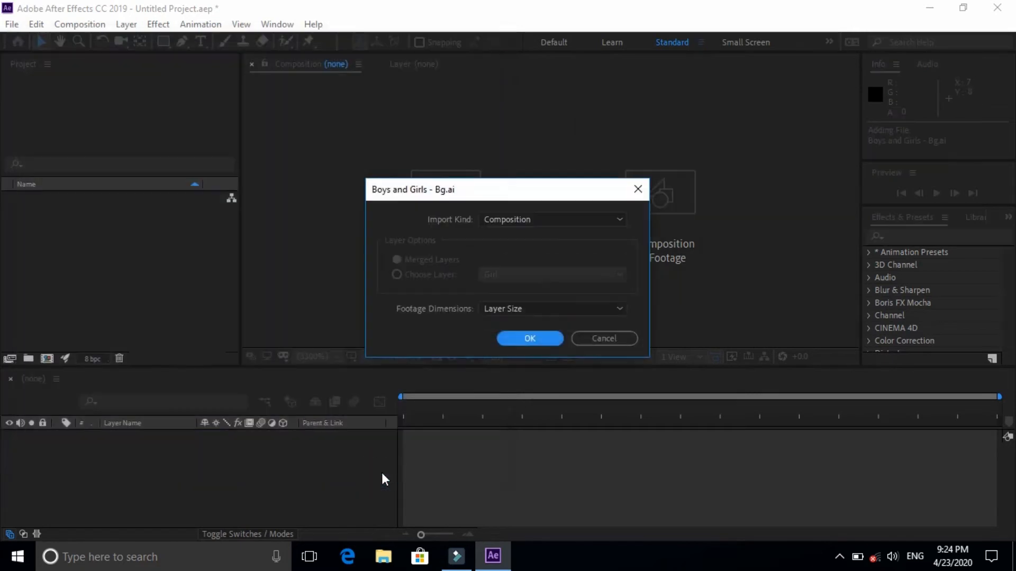
# Import the Illustrator file with Import Kind set to Composition and Footage Dimensions set to Layer Size
pyautogui.click(555, 223)
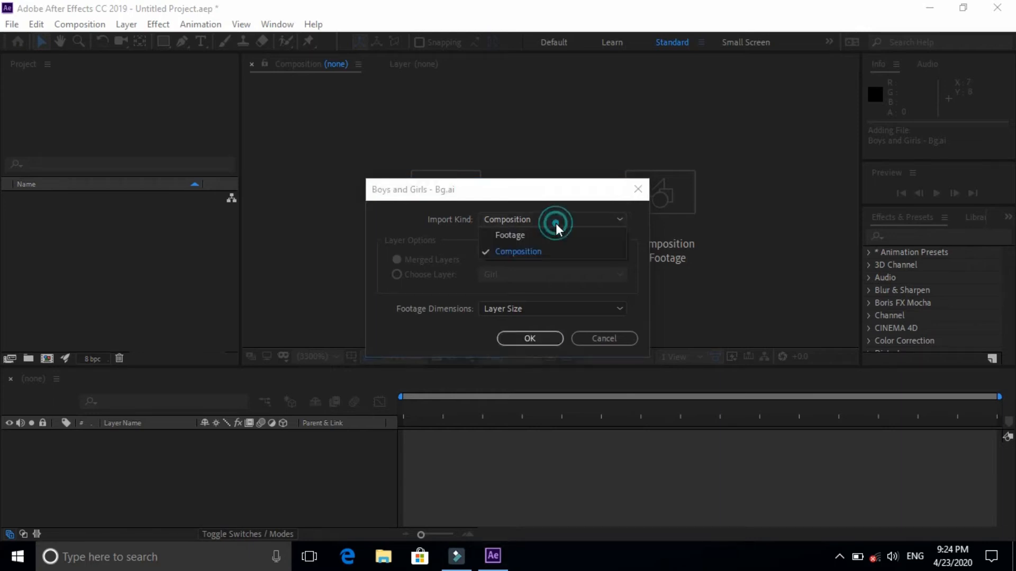
pyautogui.click(548, 251)
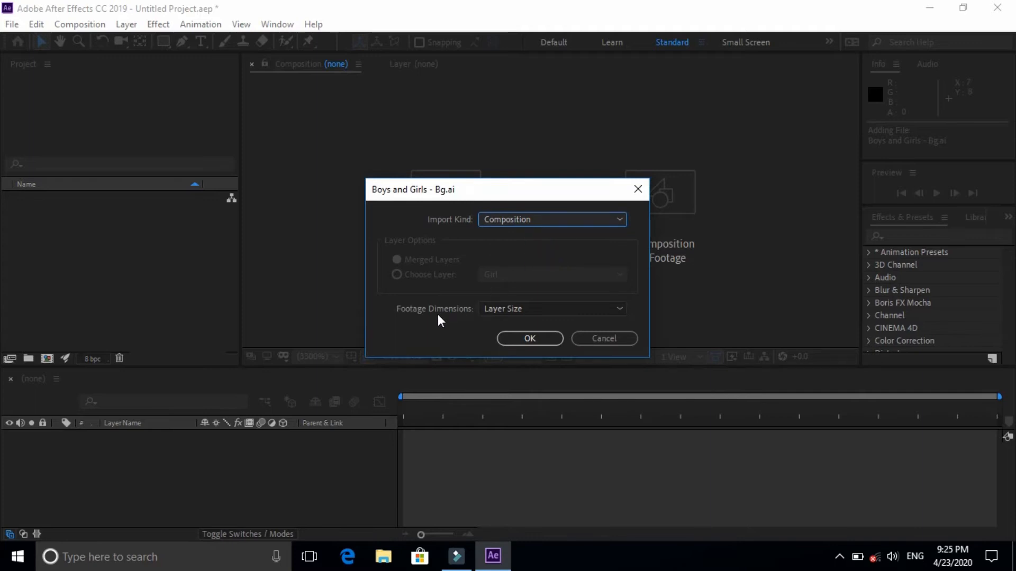
pyautogui.click(526, 307)
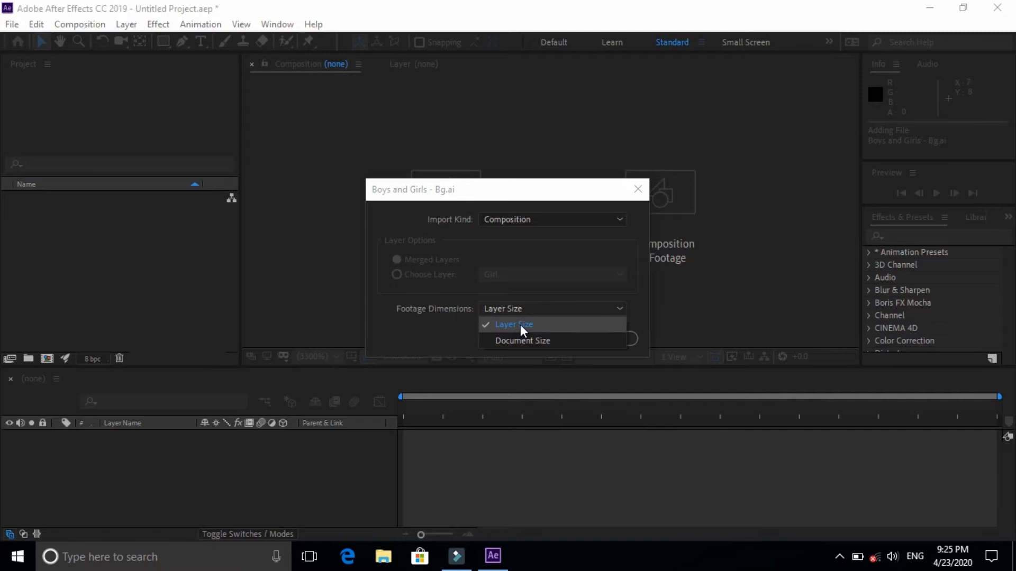
pyautogui.click(417, 324)
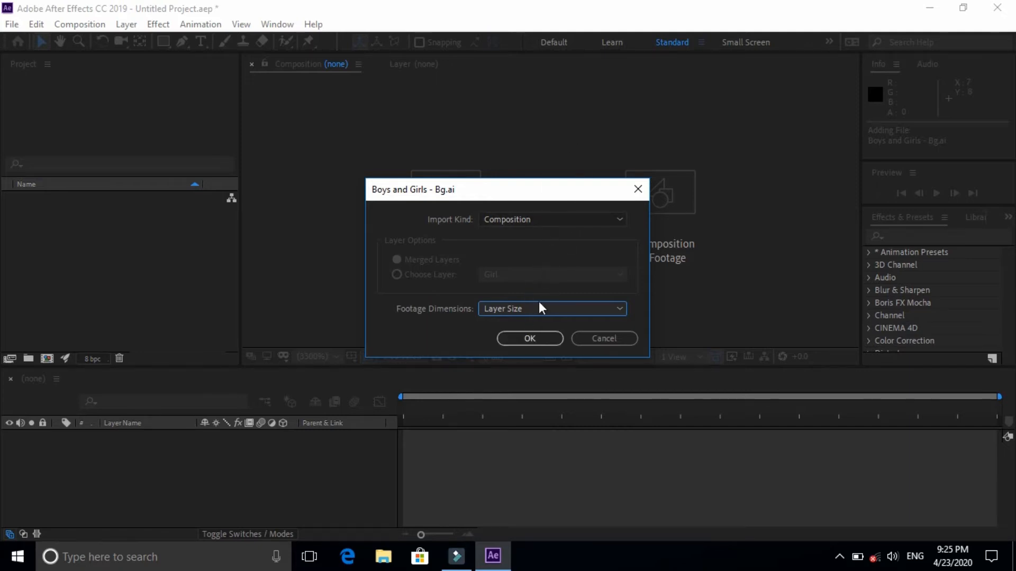
pyautogui.click(525, 339)
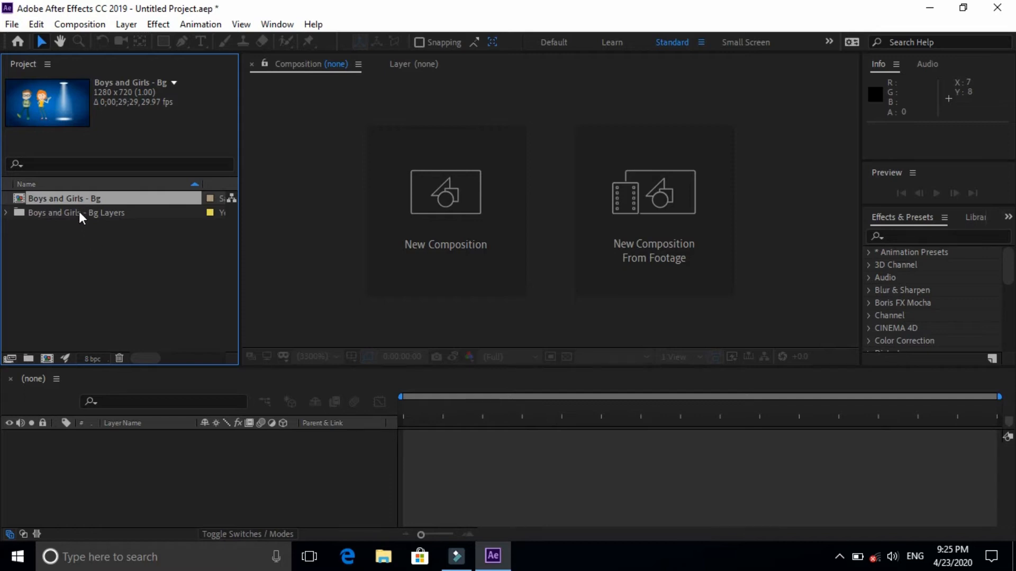
# Import the happy-caucasian-people-smile-wallpaper-preview image into the project as footage
pyautogui.click(100, 258)
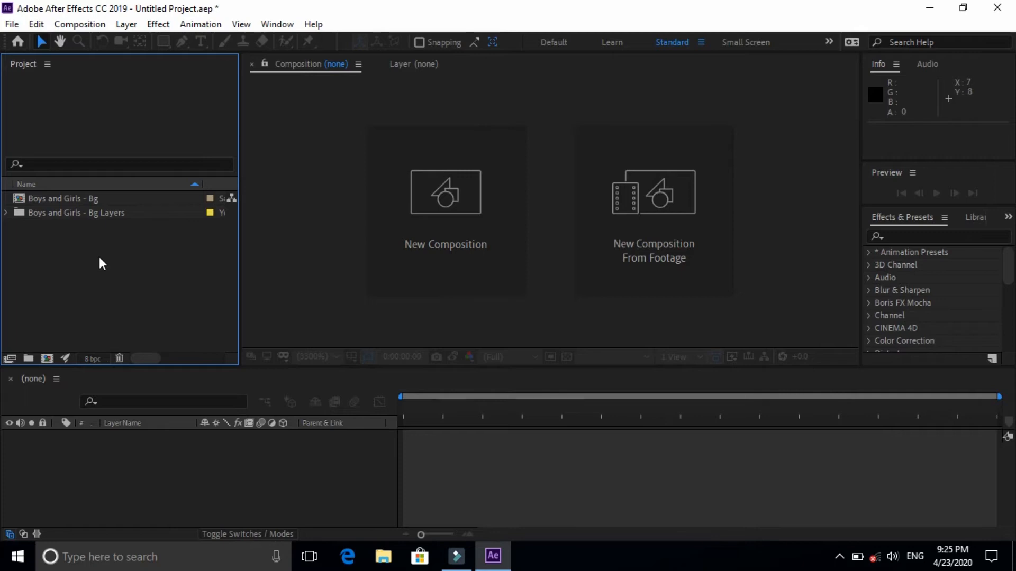
pyautogui.doubleClick(99, 256)
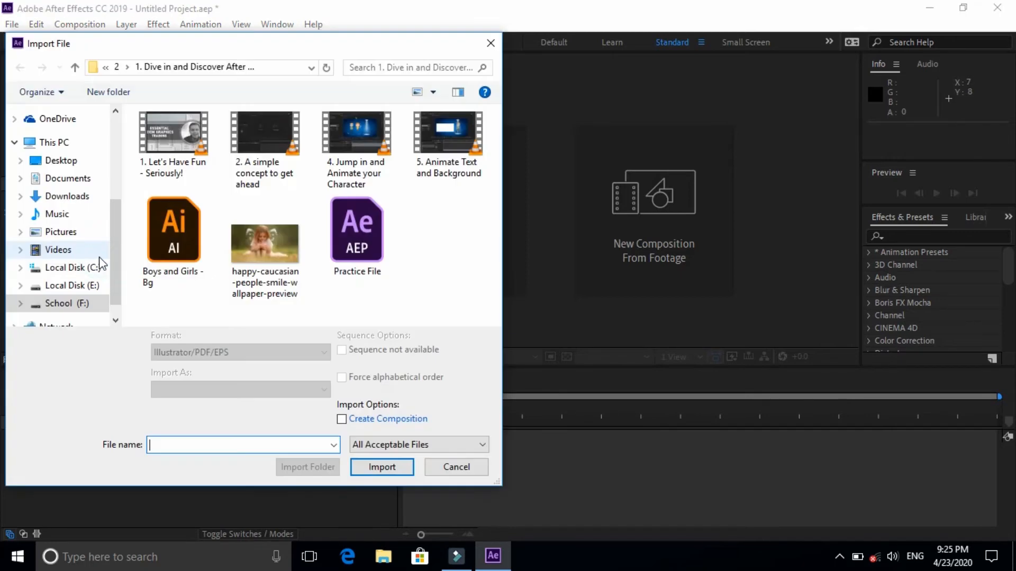
pyautogui.click(262, 249)
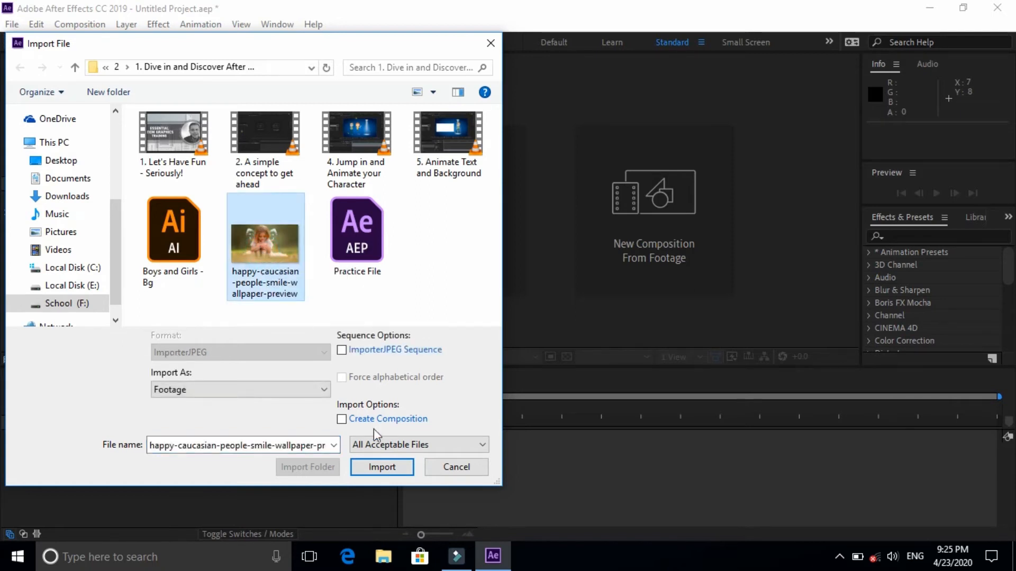
pyautogui.click(382, 466)
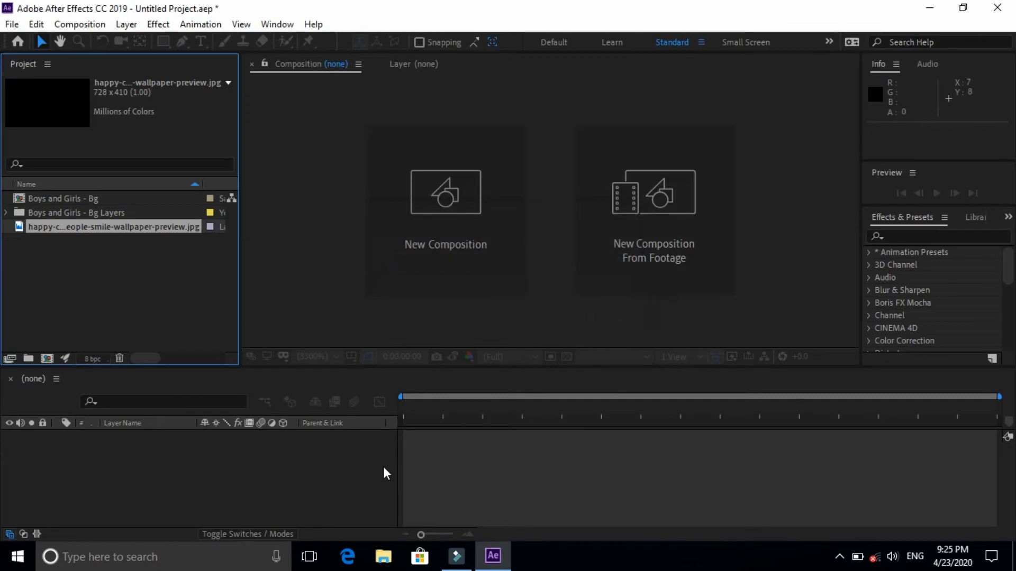
pyautogui.click(137, 292)
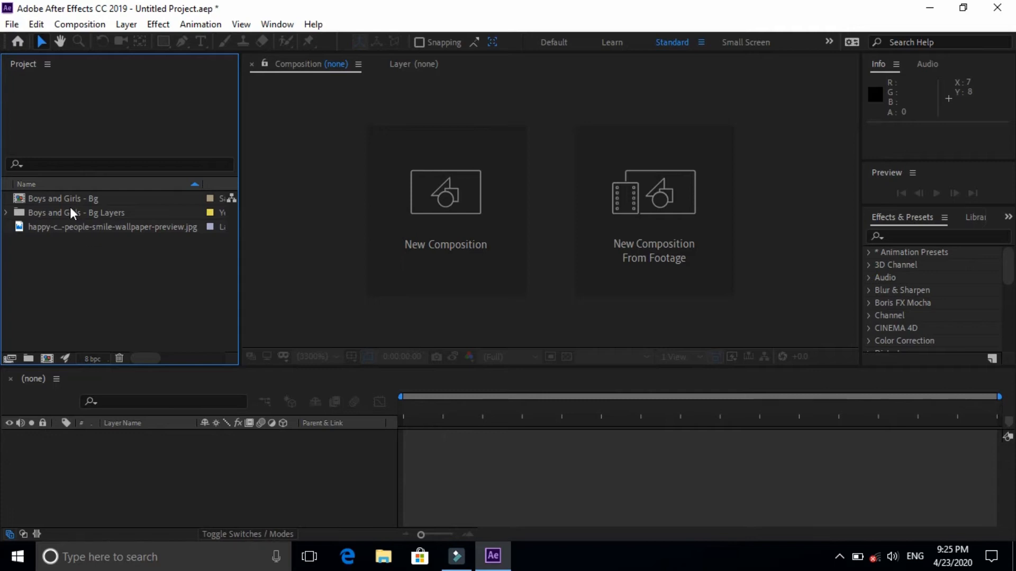
# Look through the contents of the Boys and Girls - Bg Layers folder, and check the Boys and Girls - Bg composition
pyautogui.click(8, 210)
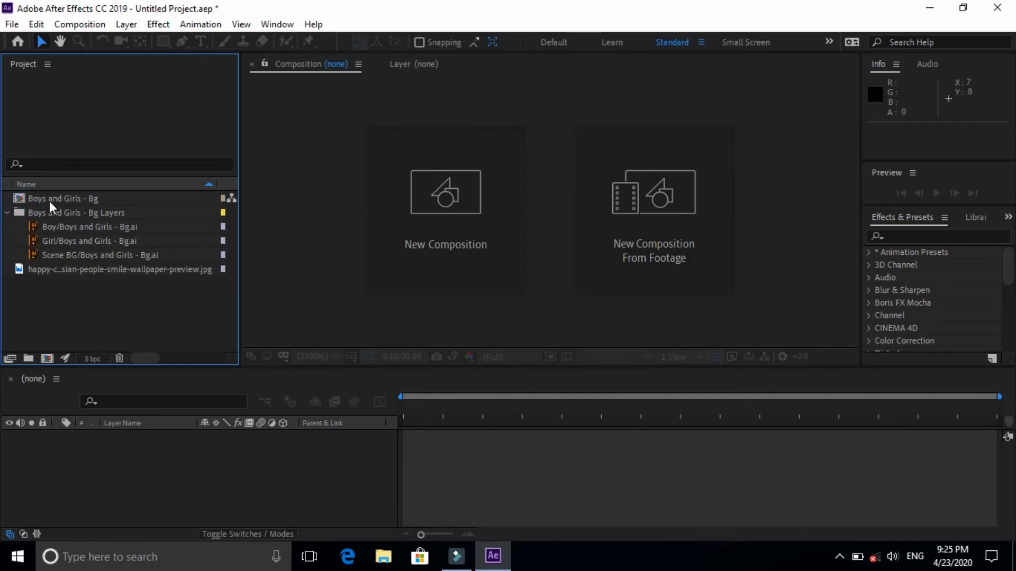
pyautogui.click(7, 211)
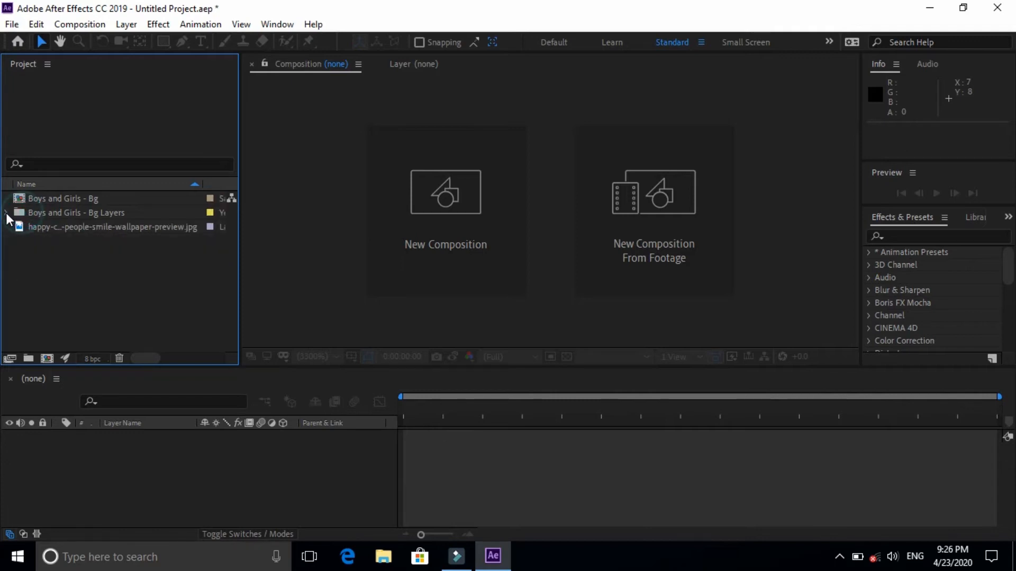
pyautogui.click(46, 199)
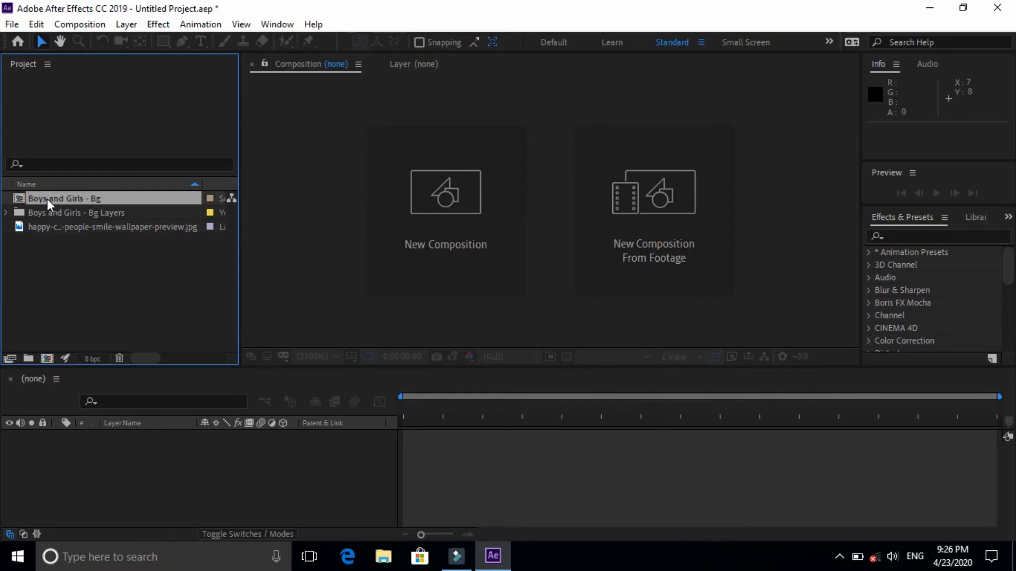
# Create a composition from the happy-caucasian-people-smile-wallpaper-preview.jpg image and add the Boys and Girls - Bg composition as a layer beneath it
pyautogui.click(49, 226)
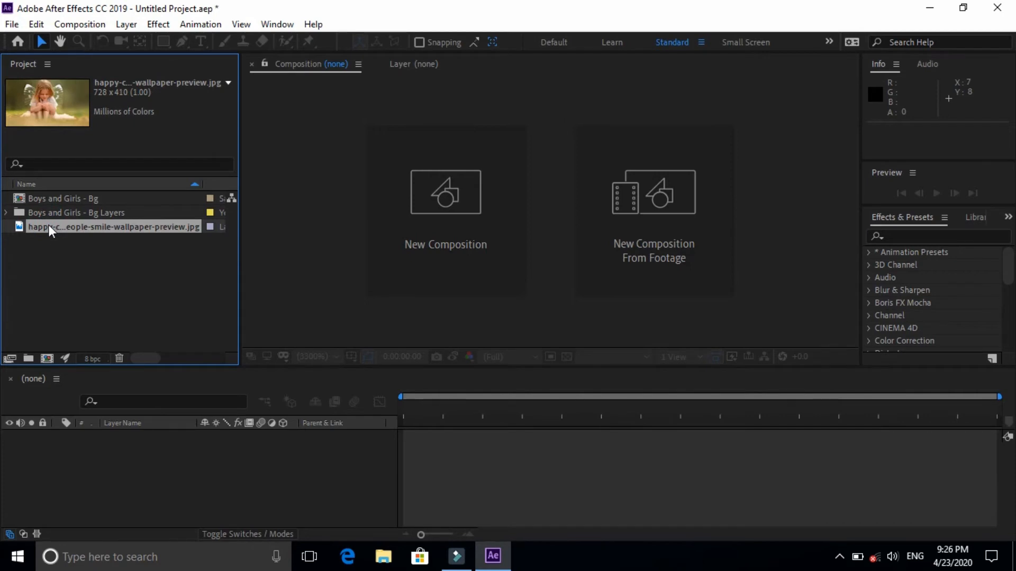
pyautogui.moveTo(48, 225); pyautogui.dragTo(49, 448)
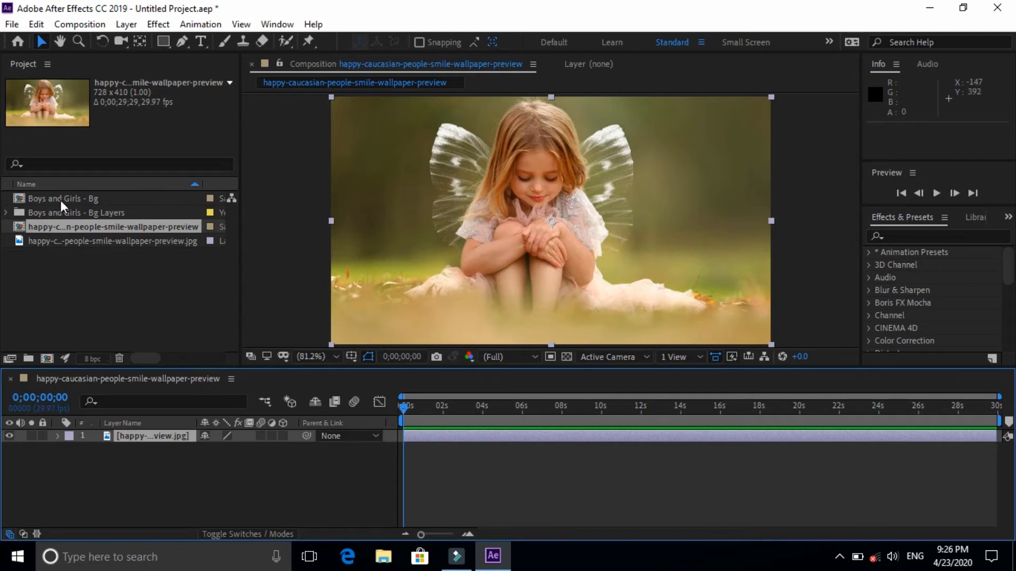
pyautogui.moveTo(61, 199); pyautogui.dragTo(65, 464)
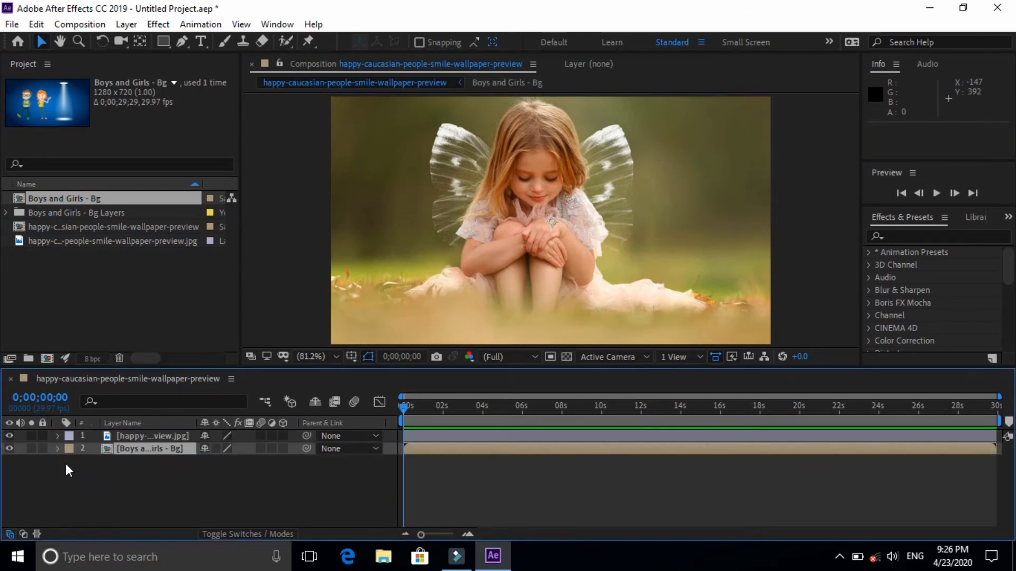
# Turn the visibility of the image layer and the Boys and Girls - Bg layer off and back on to compare them
pyautogui.click(121, 436)
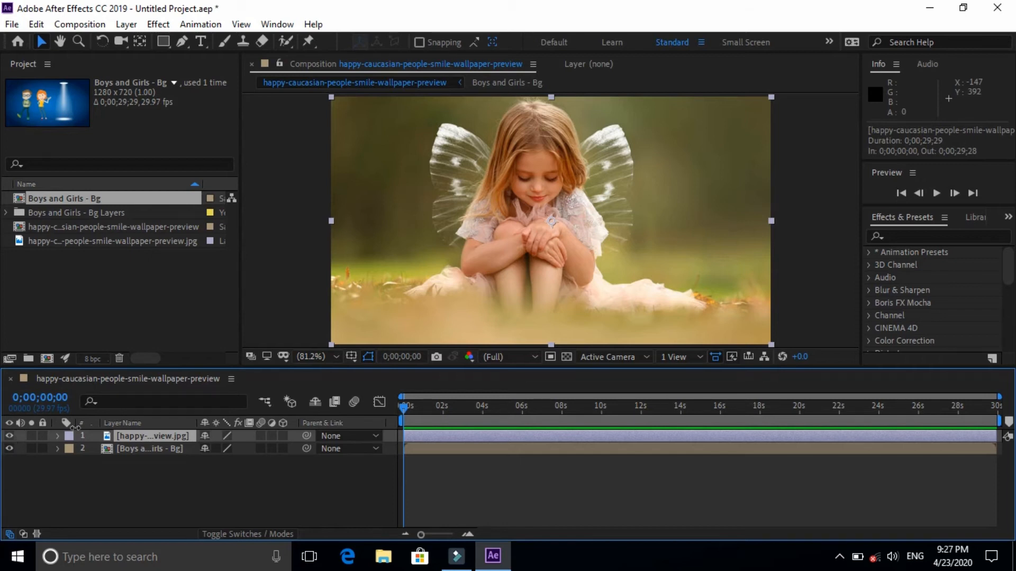
pyautogui.click(8, 436)
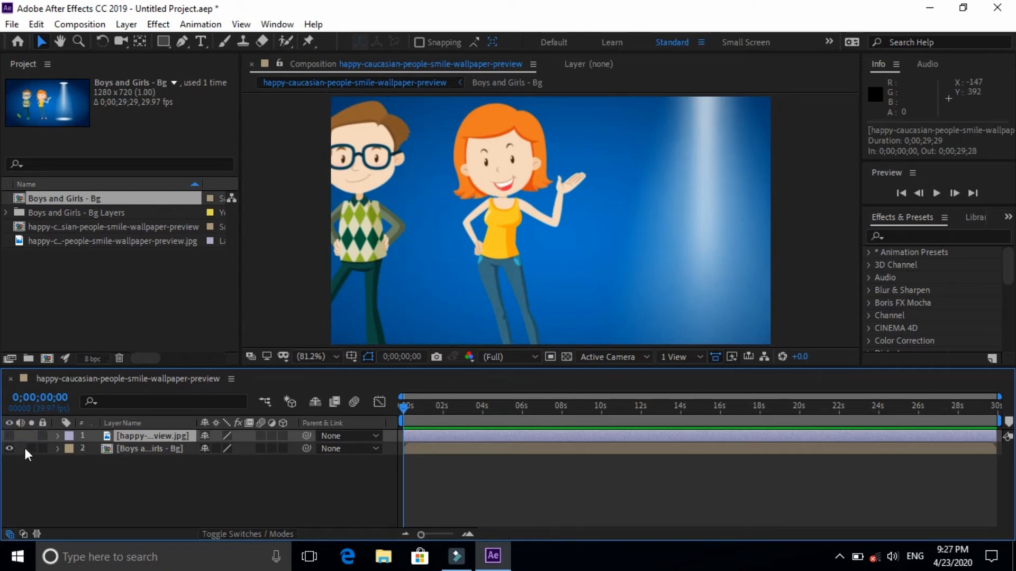
pyautogui.click(10, 447)
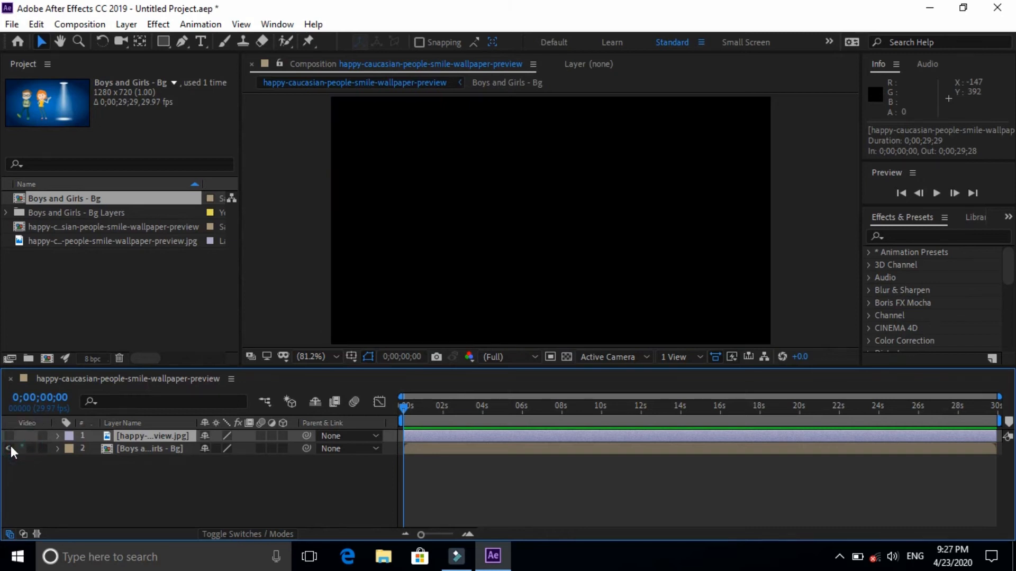
pyautogui.click(10, 447)
pyautogui.click(10, 436)
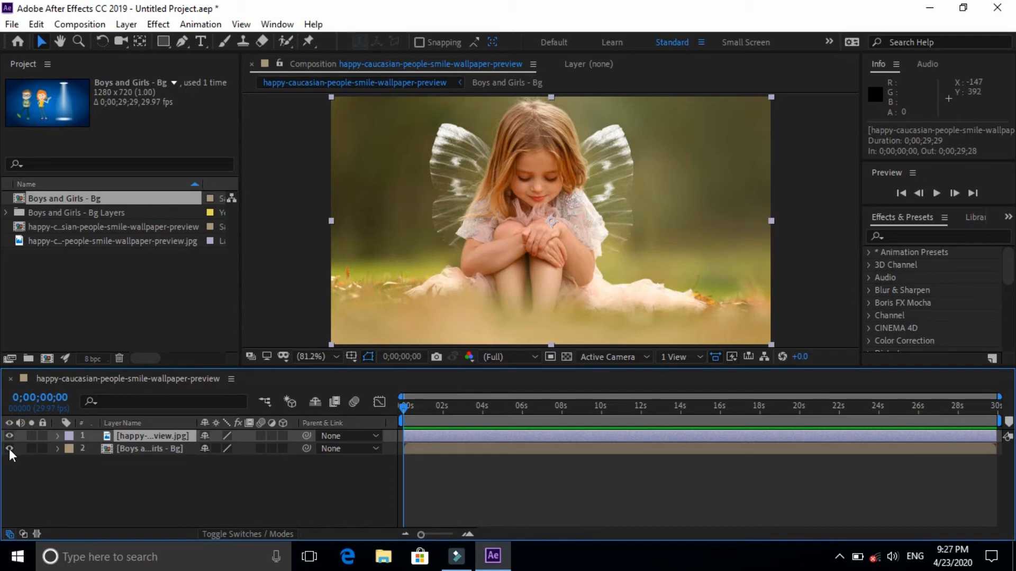
# Hide the image layer and open the nested Boys and Girls - Bg composition
pyautogui.click(119, 447)
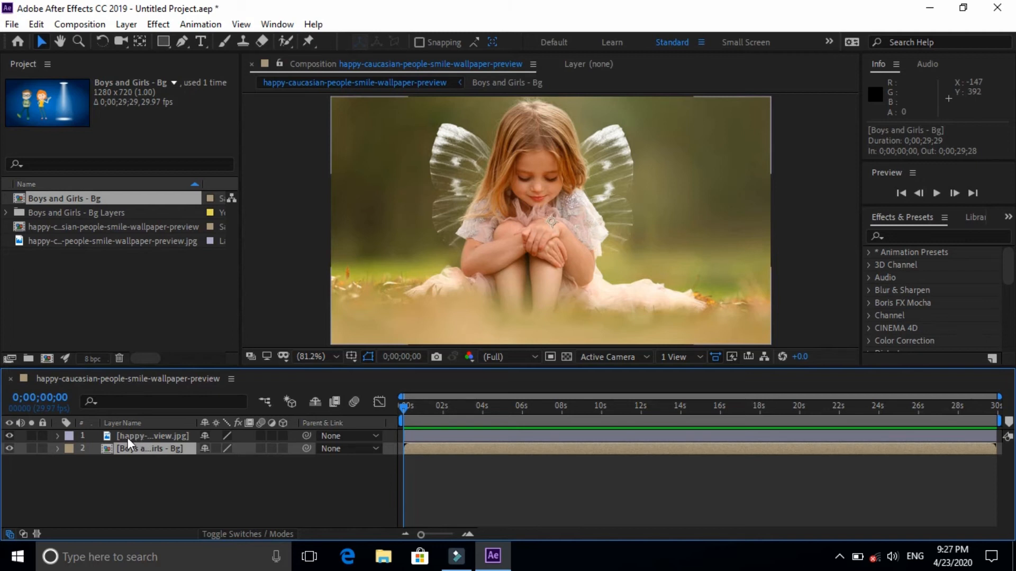
pyautogui.click(10, 436)
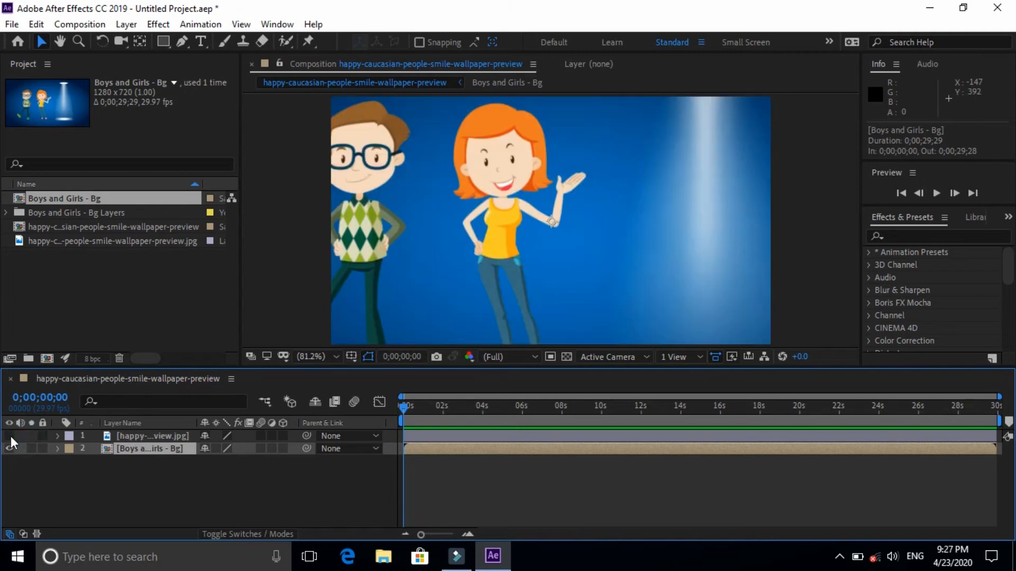
pyautogui.doubleClick(139, 449)
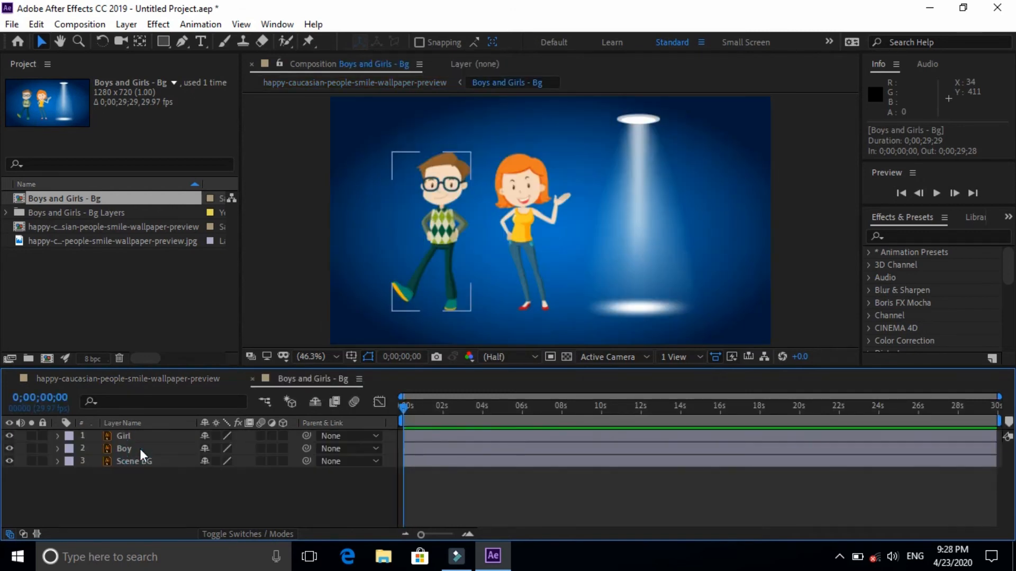
# Identify which parts of the scene belong to the Girl, Boy and Scene BG layers
pyautogui.click(133, 442)
pyautogui.click(132, 464)
pyautogui.click(133, 447)
pyautogui.click(131, 436)
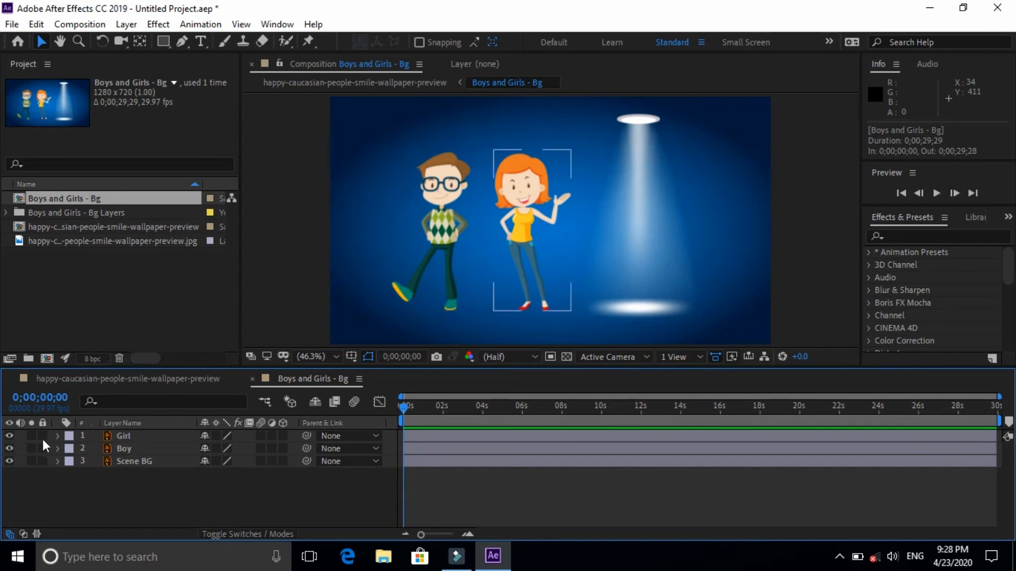
pyautogui.click(127, 448)
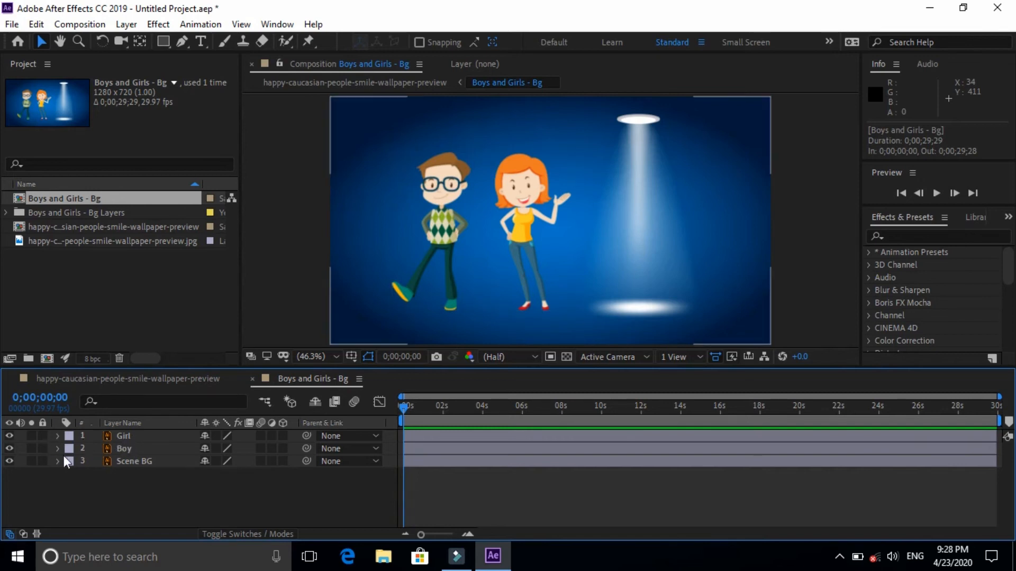
pyautogui.click(116, 461)
# Toggle the visibility of the Girl, Boy and Scene BG layers to check what each one contains
pyautogui.click(11, 437)
pyautogui.click(11, 437)
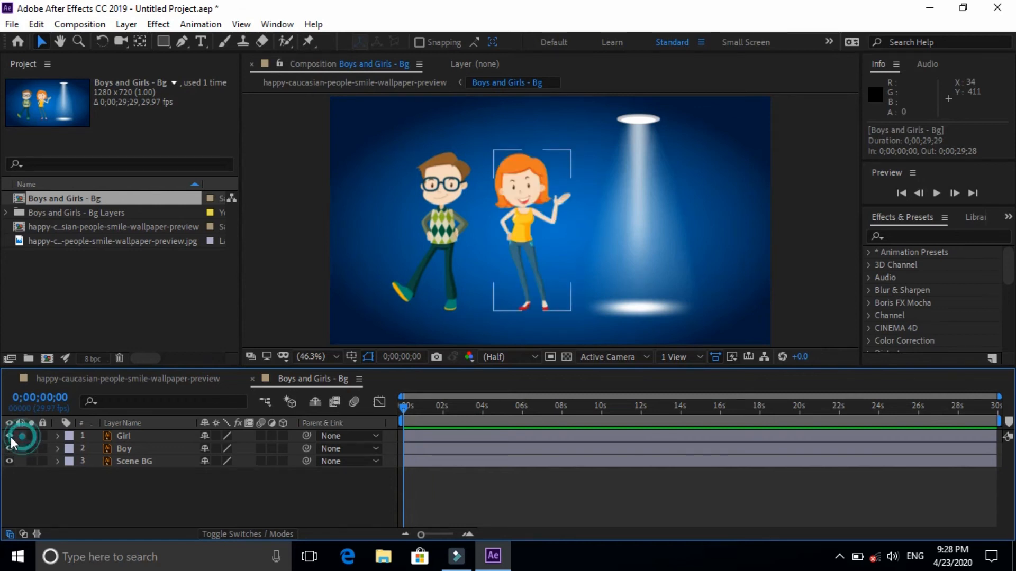
pyautogui.click(9, 448)
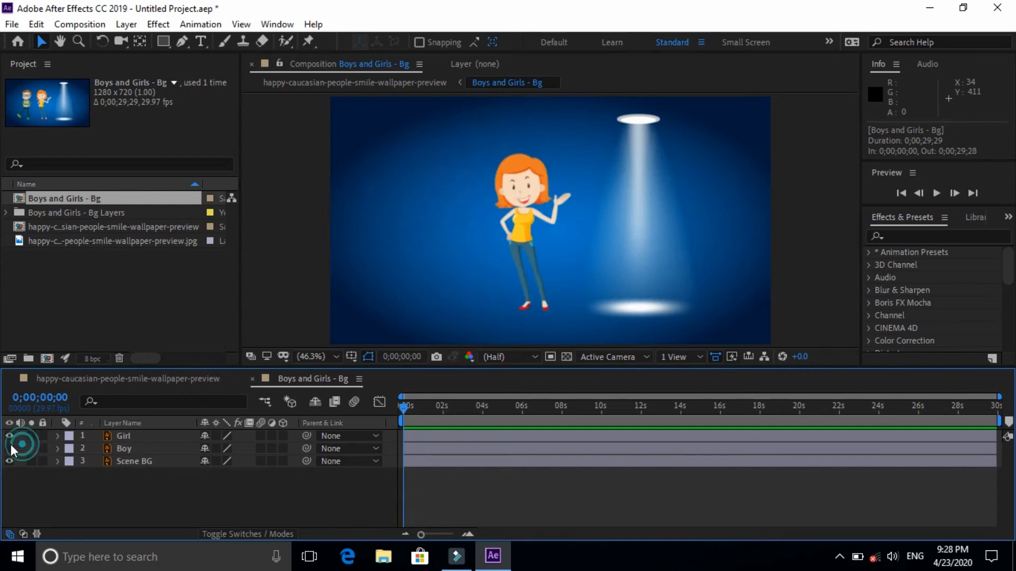
pyautogui.click(9, 449)
pyautogui.click(9, 461)
# Go back to the happy-caucasian-people-smile-wallpaper-preview composition and reopen the nested Boys and Girls - Bg composition from its layer
pyautogui.click(127, 379)
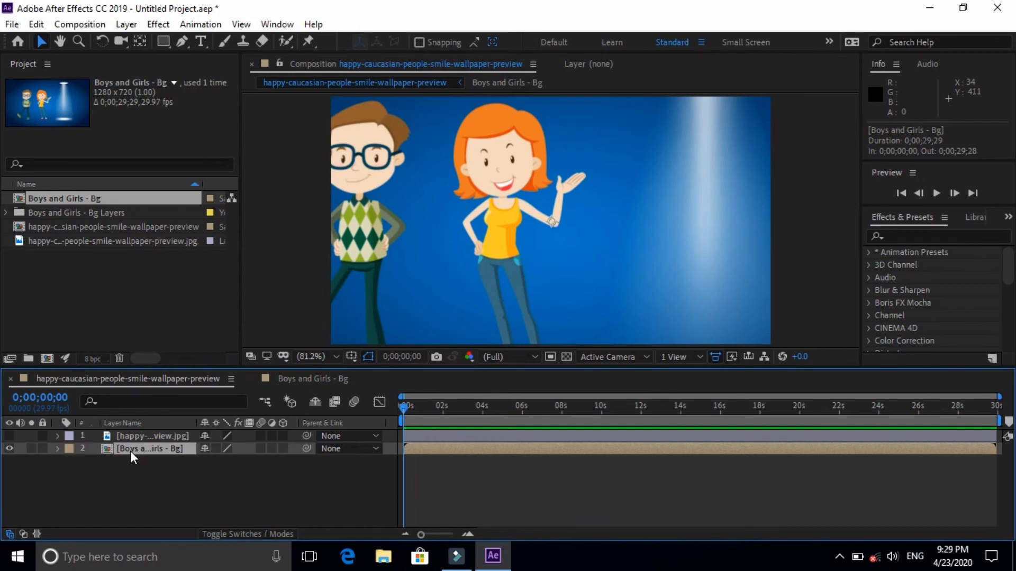
pyautogui.doubleClick(129, 451)
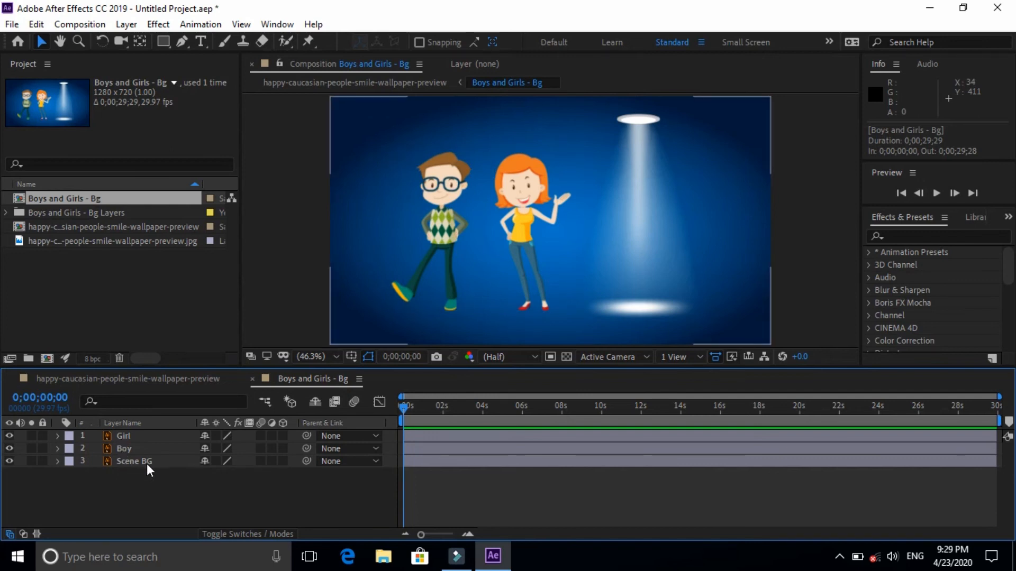
# Try moving the Scene BG layer slightly in the composition view, and undo the move
pyautogui.click(135, 462)
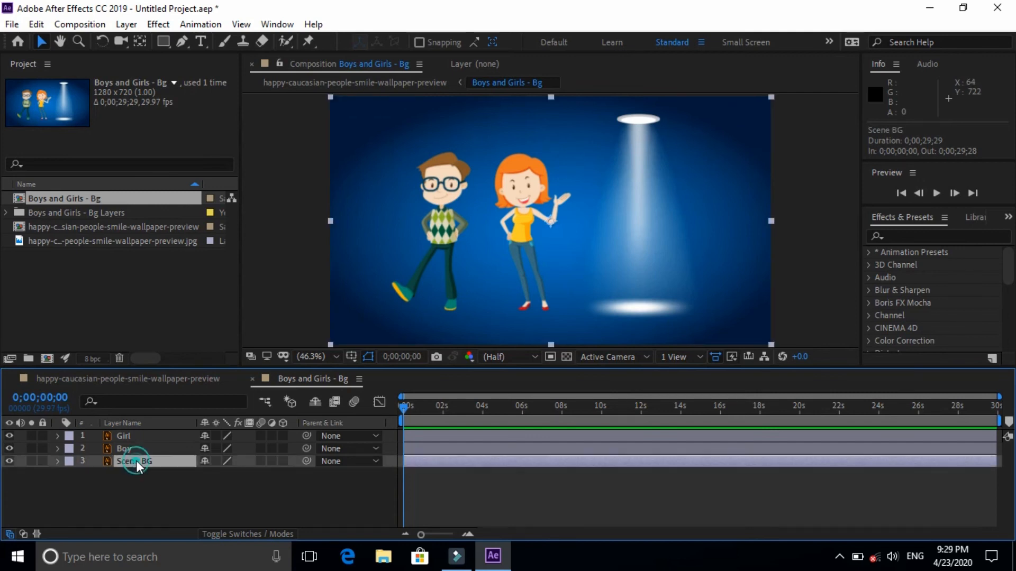
pyautogui.moveTo(369, 323)
pyautogui.mouseDown()
pyautogui.moveTo(437, 327)
pyautogui.moveTo(363, 379)
pyautogui.moveTo(303, 302)
pyautogui.moveTo(390, 328)
pyautogui.moveTo(373, 322)
pyautogui.mouseUp()
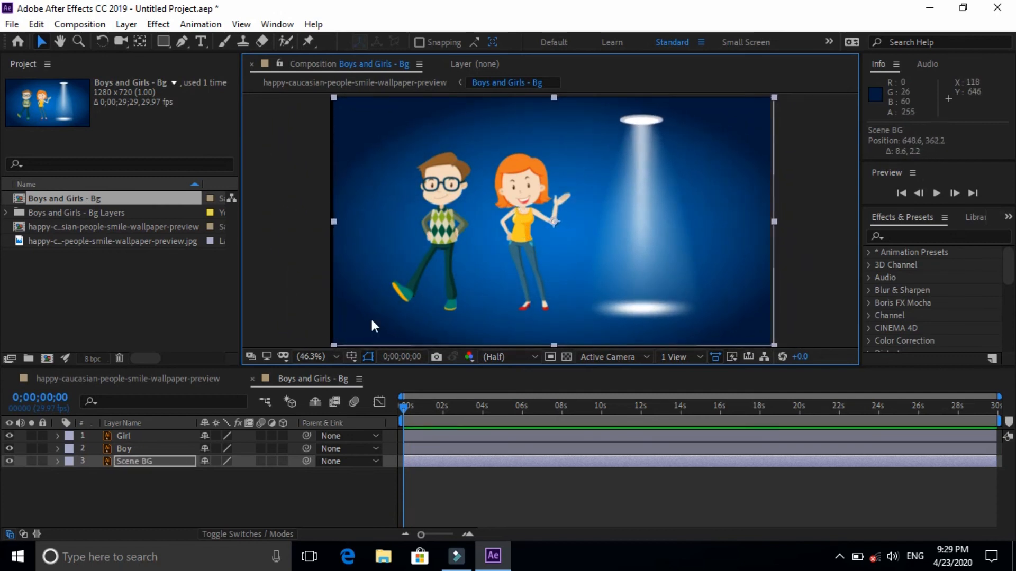
pyautogui.hotkey('ctrl', 'z')
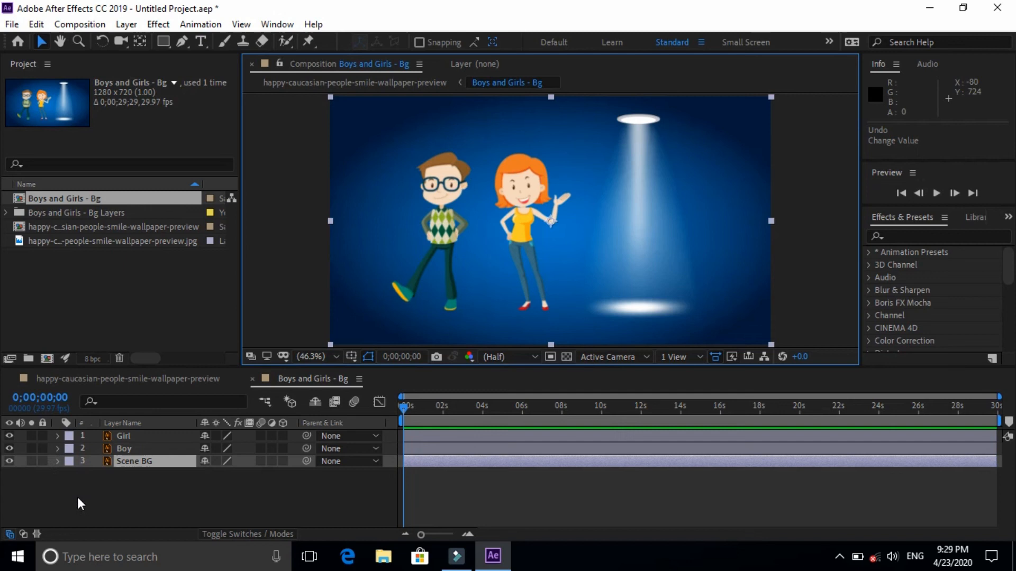
# Lock the Scene BG layer and test whether the background can still be selected in the composition view
pyautogui.click(129, 461)
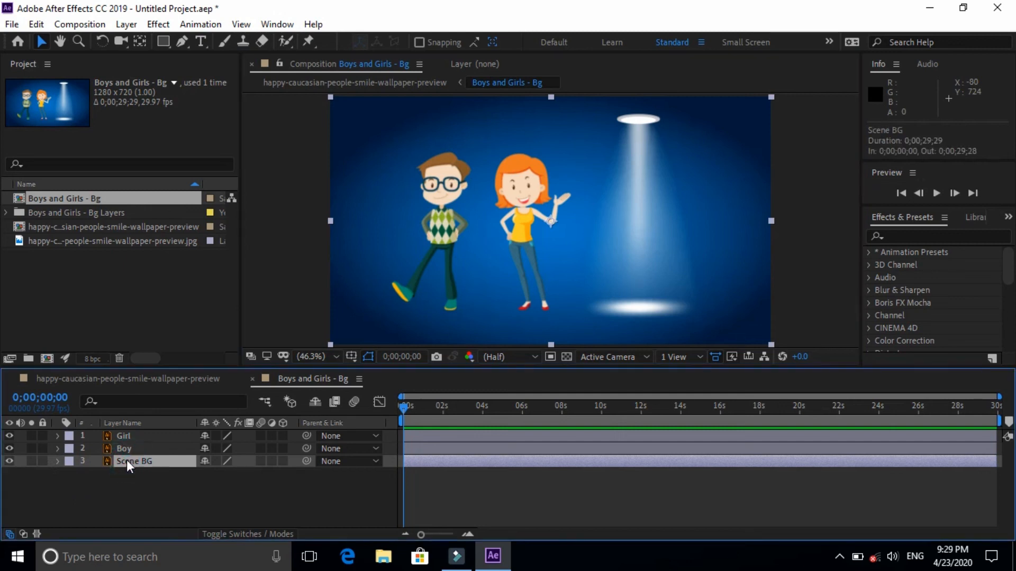
pyautogui.click(42, 461)
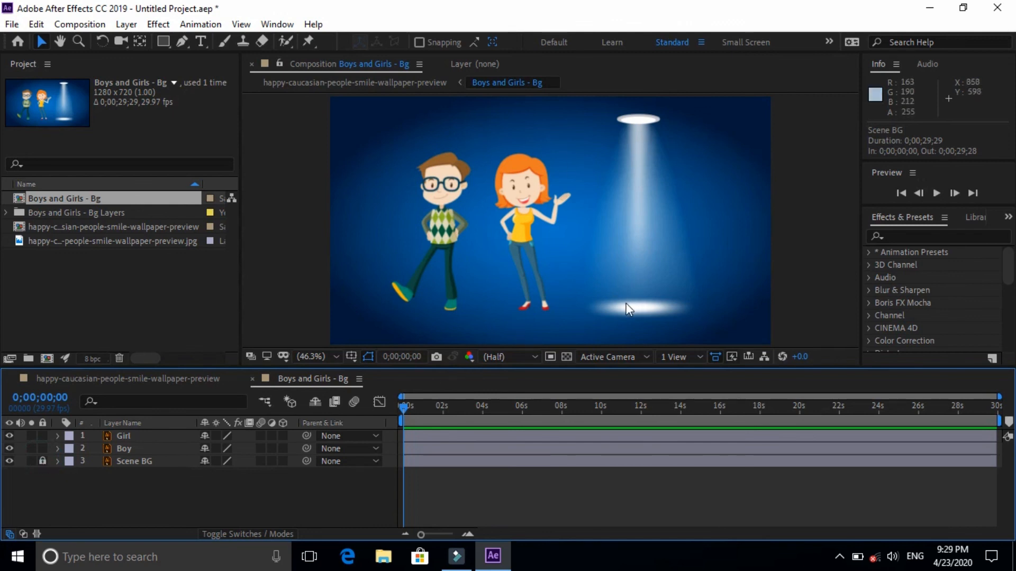
pyautogui.click(620, 289)
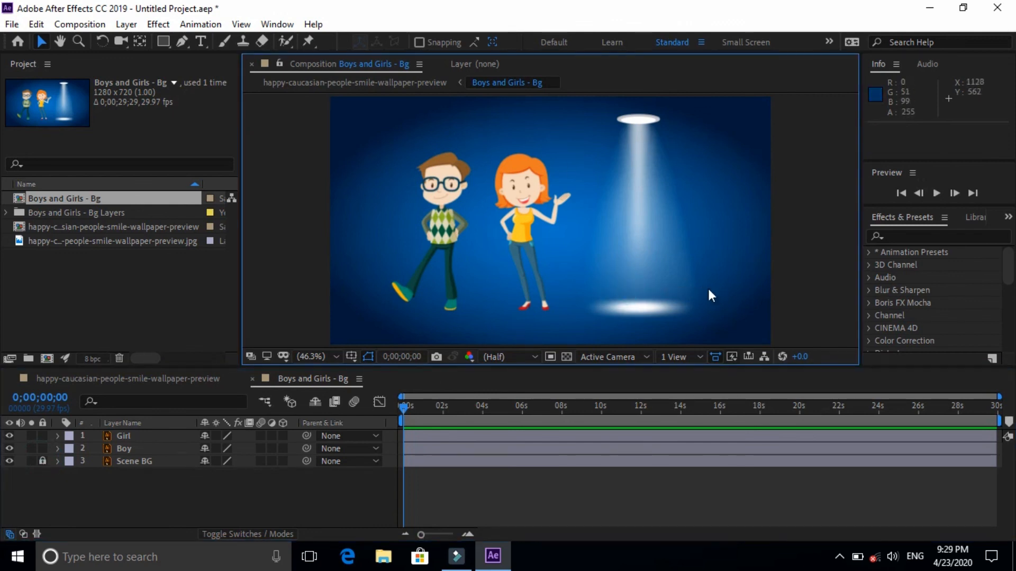
pyautogui.click(683, 271)
# Move the Girl layer under the spotlight, to a position of about 888, 390, and deselect it
pyautogui.click(507, 297)
pyautogui.click(532, 227)
pyautogui.moveTo(530, 214); pyautogui.dragTo(624, 210)
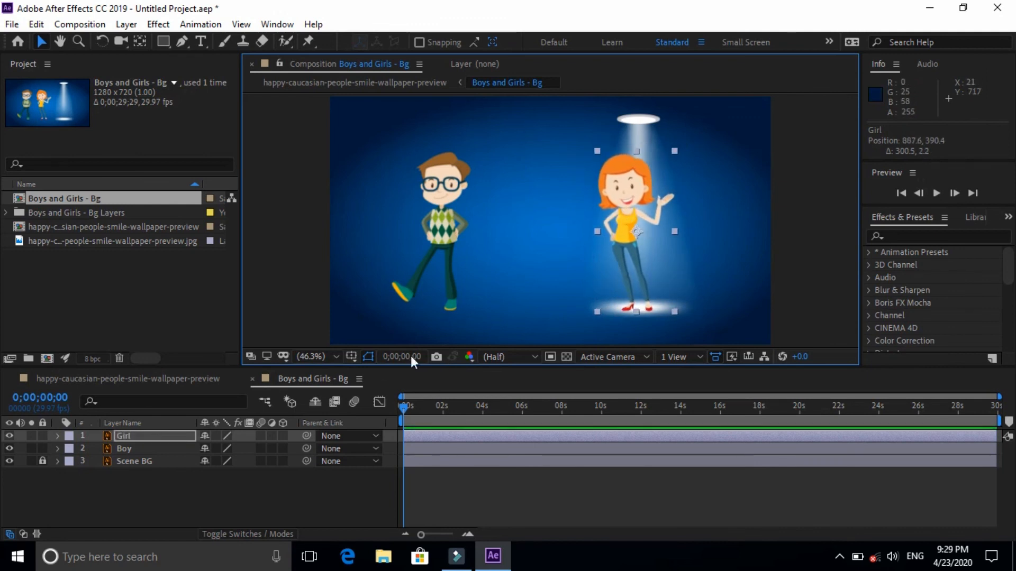
pyautogui.click(360, 329)
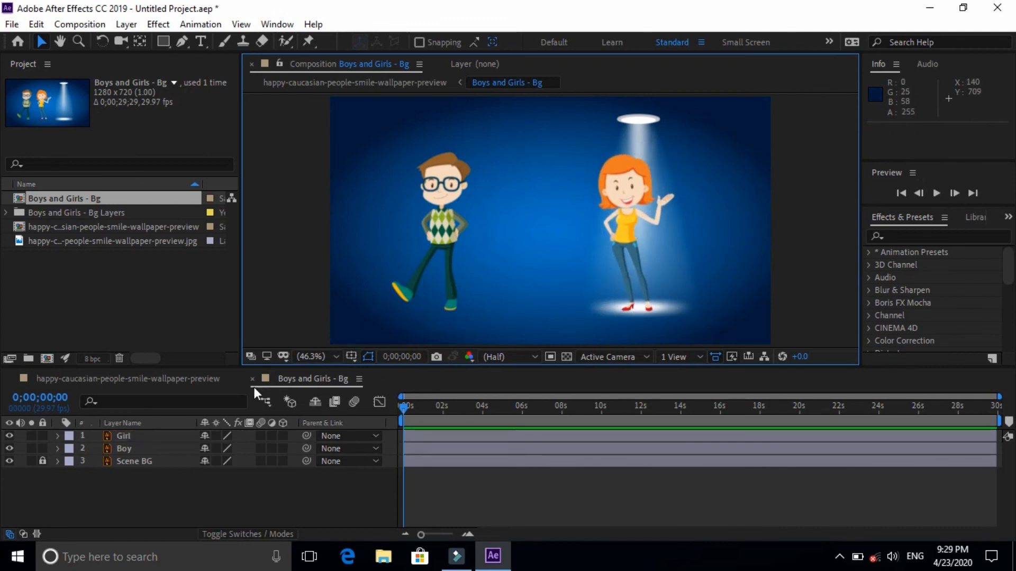
# Move the Boy layer slightly left to a position of about 255, 396, and lock it against further moves
pyautogui.click(126, 449)
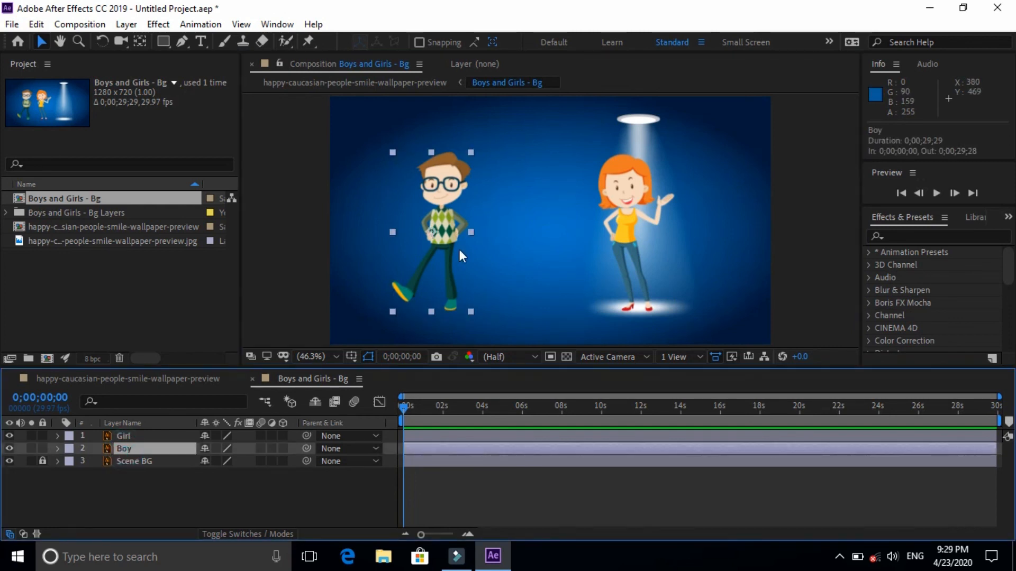
pyautogui.moveTo(452, 236); pyautogui.dragTo(439, 237)
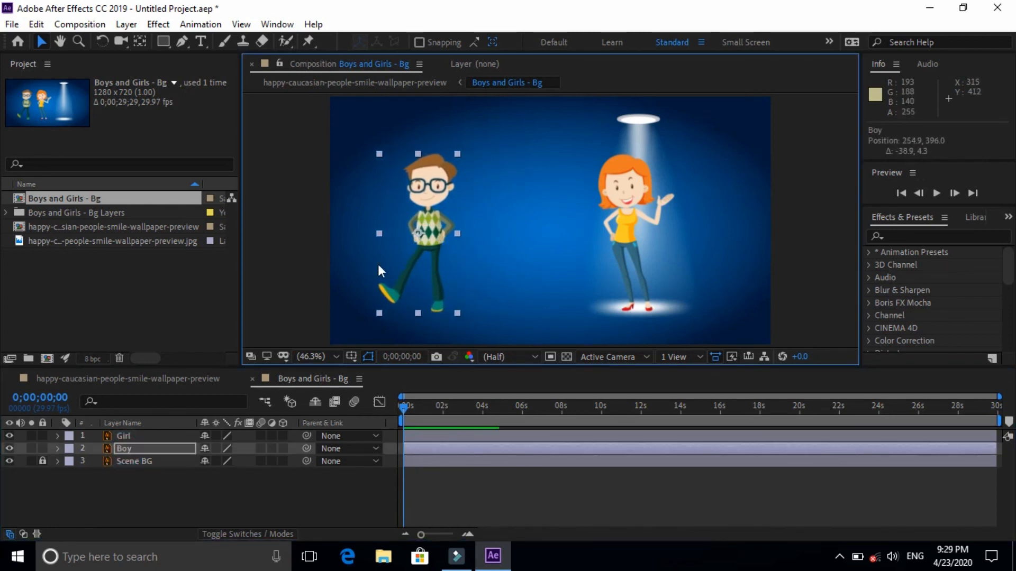
pyautogui.click(42, 449)
pyautogui.click(43, 461)
pyautogui.moveTo(433, 235); pyautogui.dragTo(514, 240)
pyautogui.moveTo(428, 239); pyautogui.dragTo(482, 242)
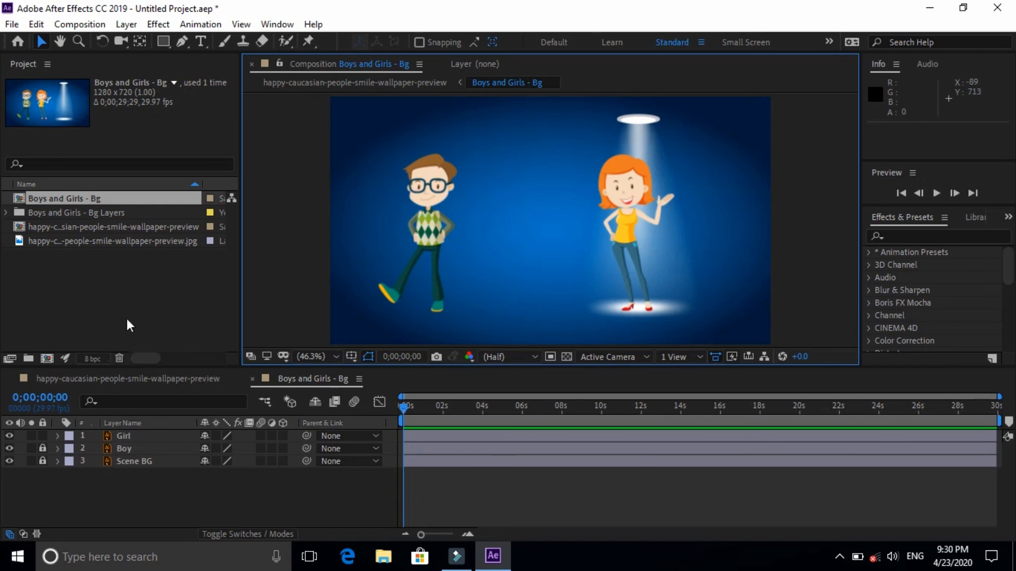
# Check the project thumbnails and details of the happy-caucasian-people-smile-wallpaper-preview.jpg photo and the Boys and Girls - Bg composition
pyautogui.click(116, 240)
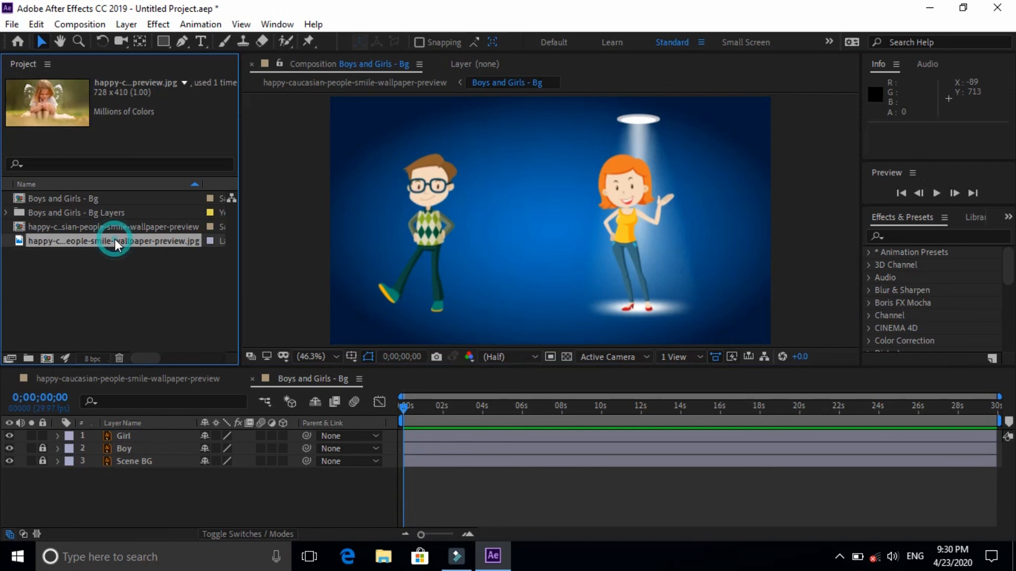
pyautogui.click(91, 199)
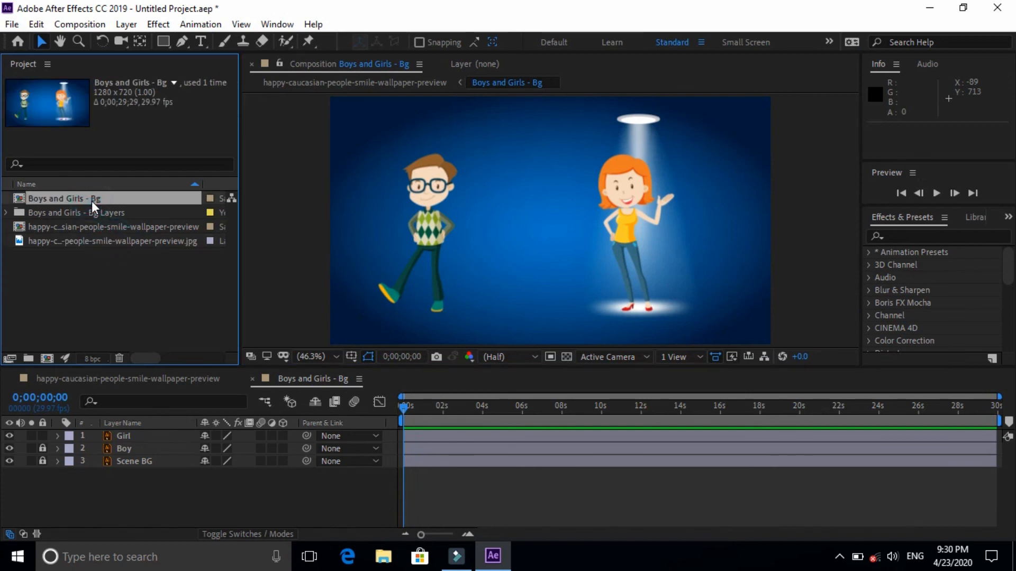